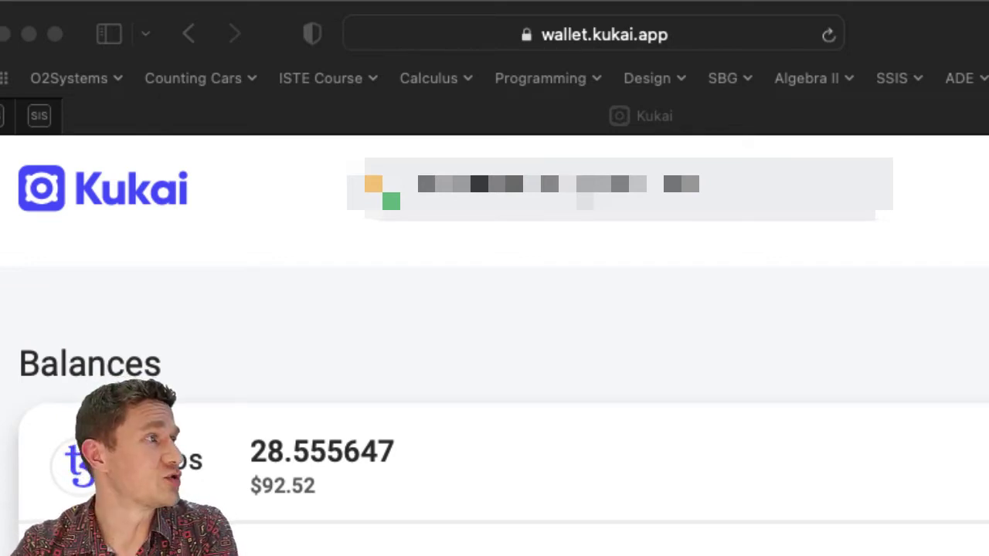
Copy the wallet's own address, then scroll down to the fx(hash) collectibles group of 13
click(918, 164)
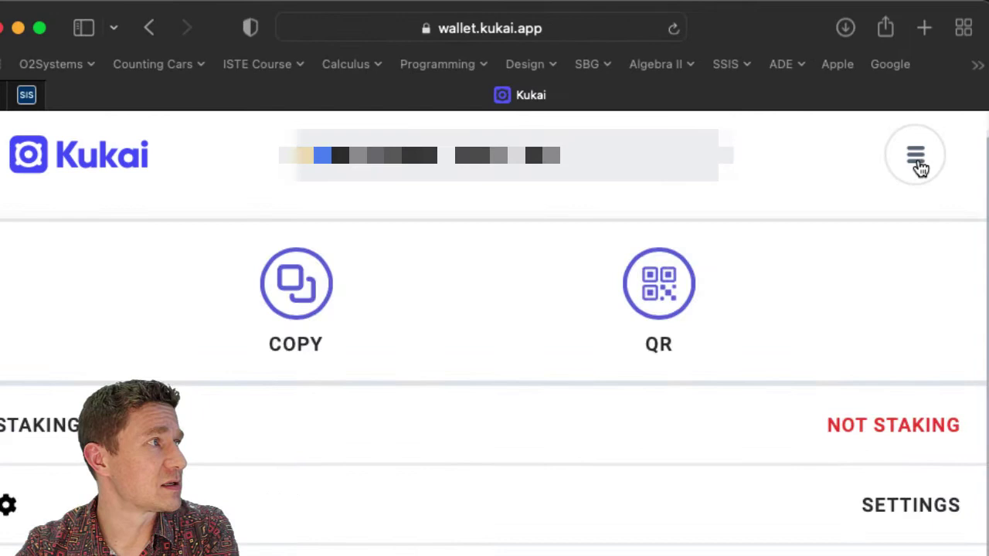
click(289, 305)
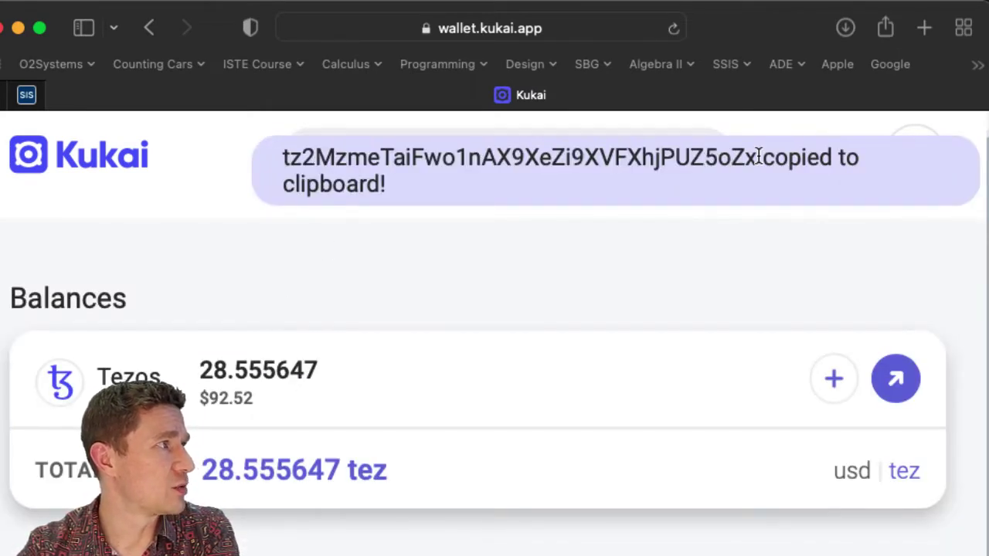
drag(759, 157, 276, 157)
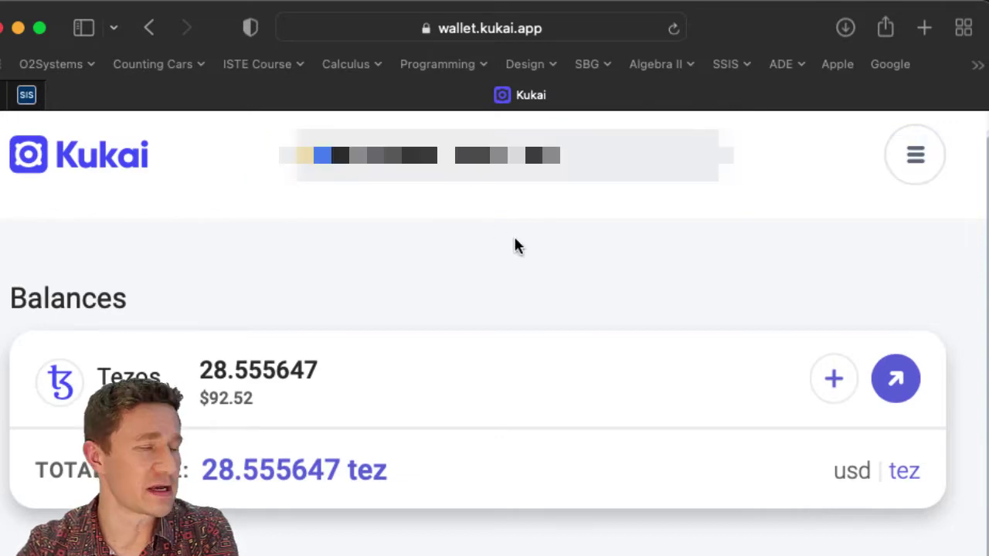
scroll(519, 242, down, 5)
scroll(518, 249, down, 2)
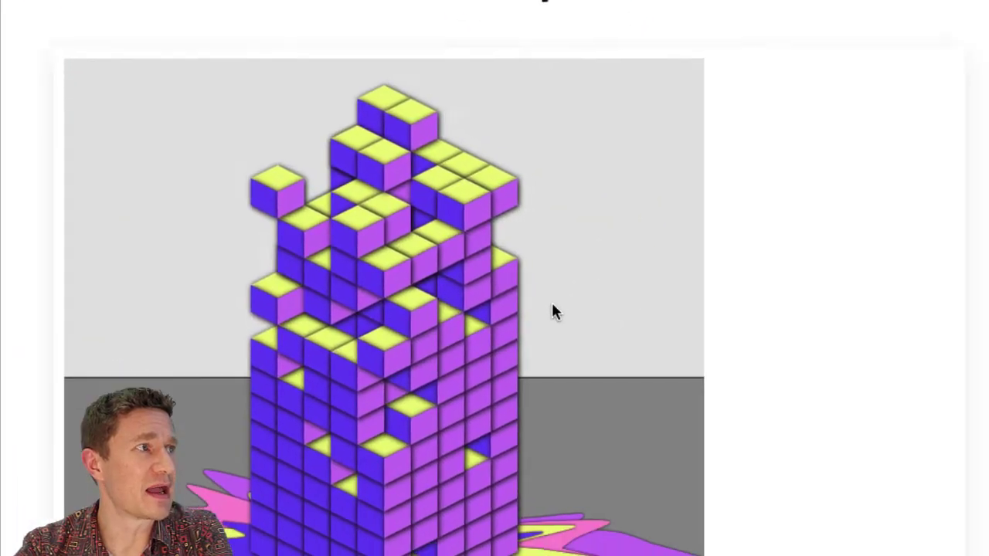
Scroll down Project #11343's page and mint a new iteration for ꜩ1.1
scroll(551, 312, down, 1)
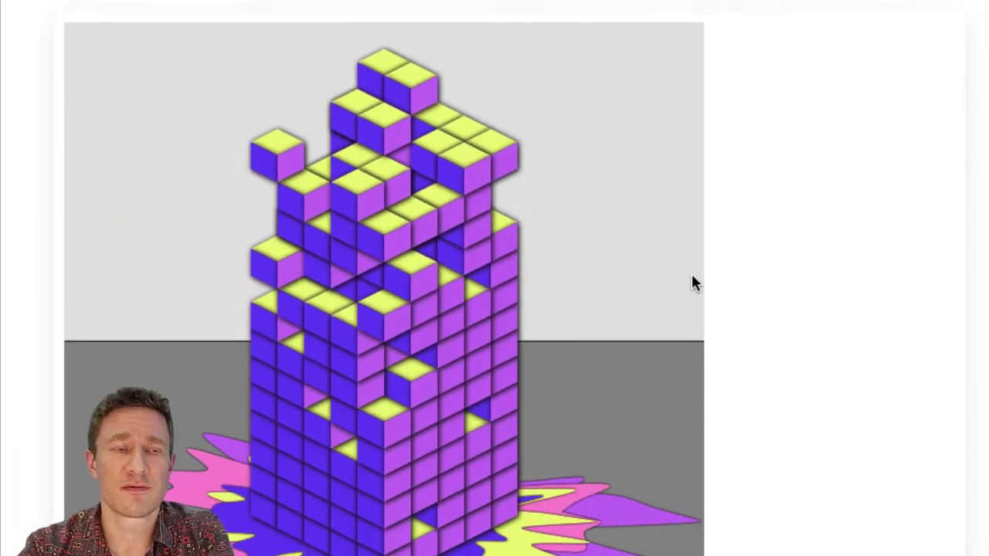
scroll(694, 283, down, 10)
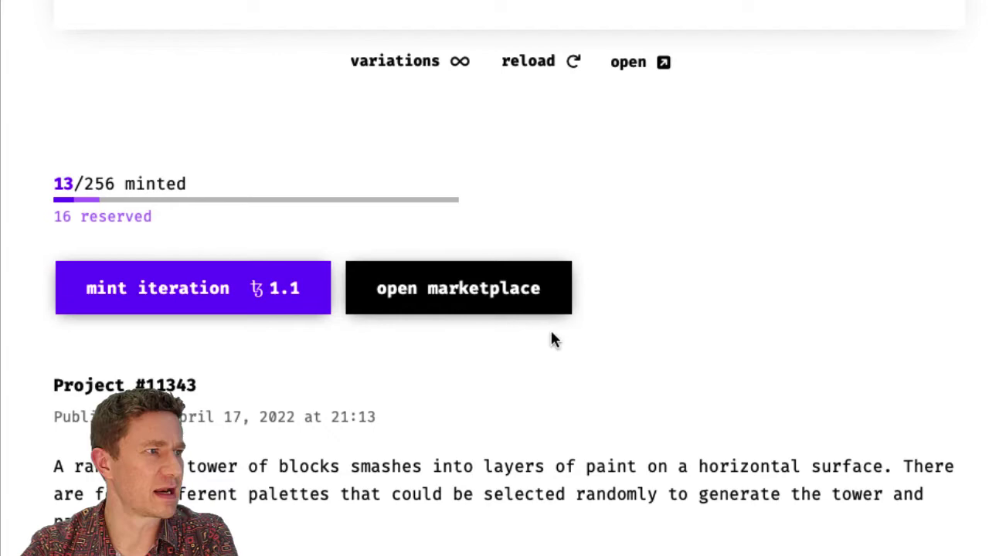
click(229, 297)
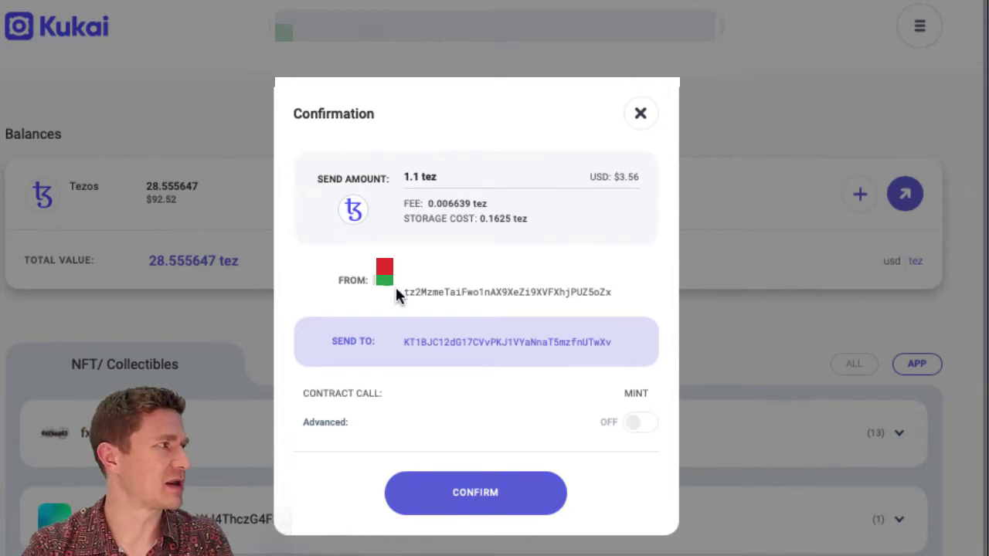
Confirm the 1.1 tez MINT contract call in Kukai's confirmation dialog
click(490, 497)
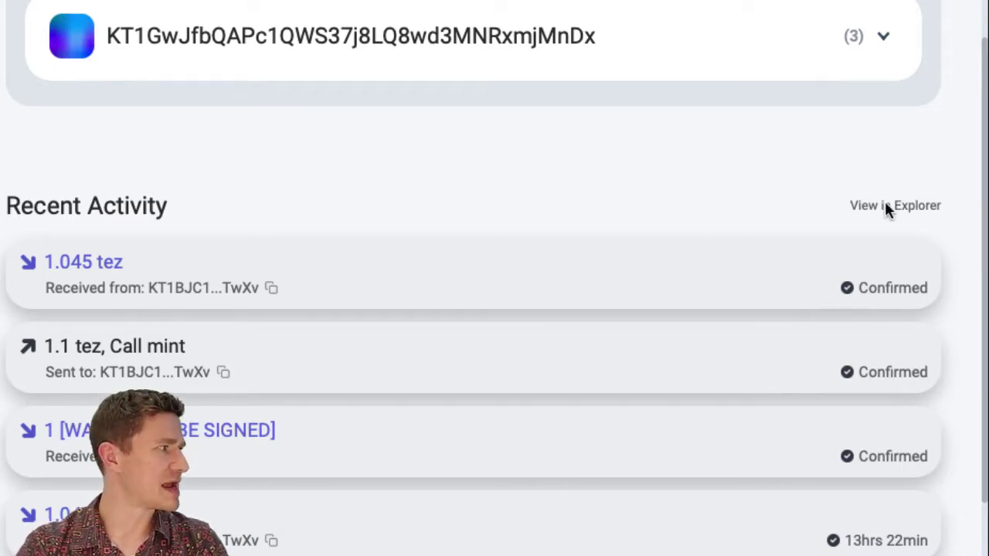
Scroll up to the KT1U6EH… collection showing 2 fxhash tokens waiting to be signed
scroll(701, 187, up, 3)
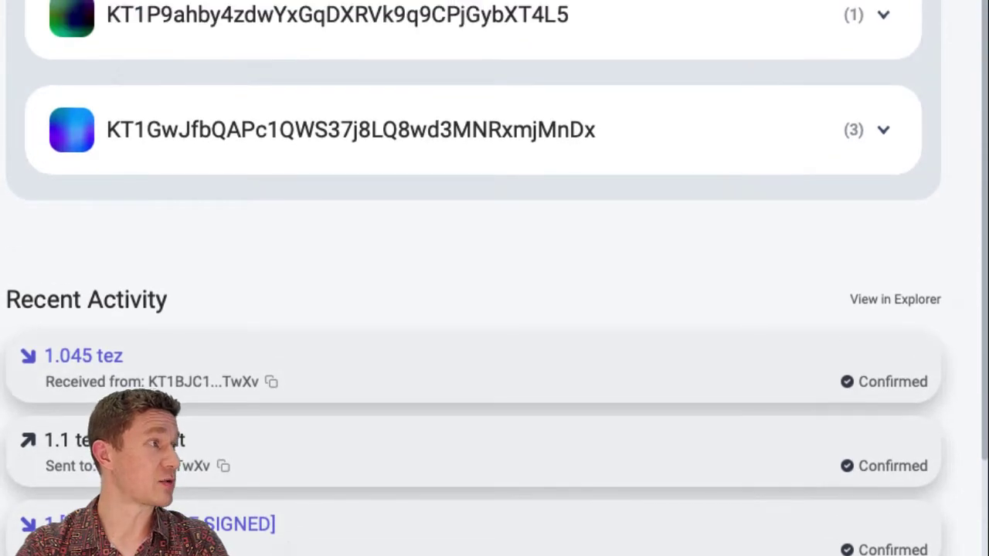
scroll(552, 261, up, 5)
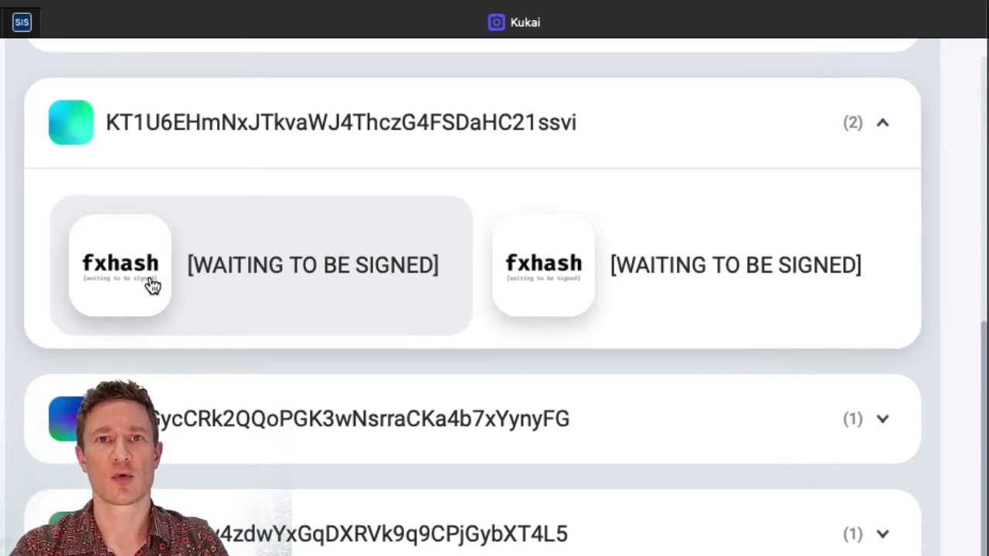
Send the full quantity of the first waiting fxhash token to the pasted recipient address
click(121, 278)
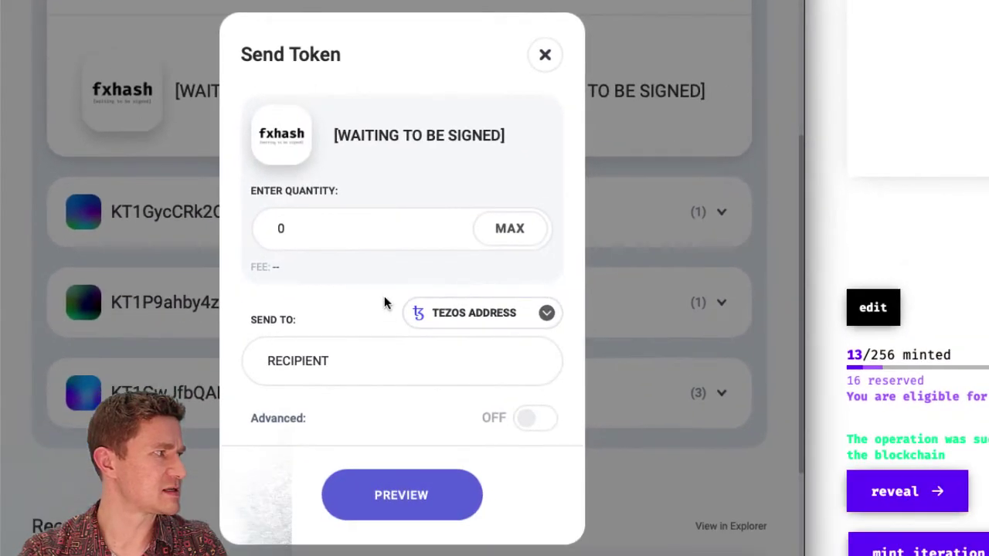
click(494, 241)
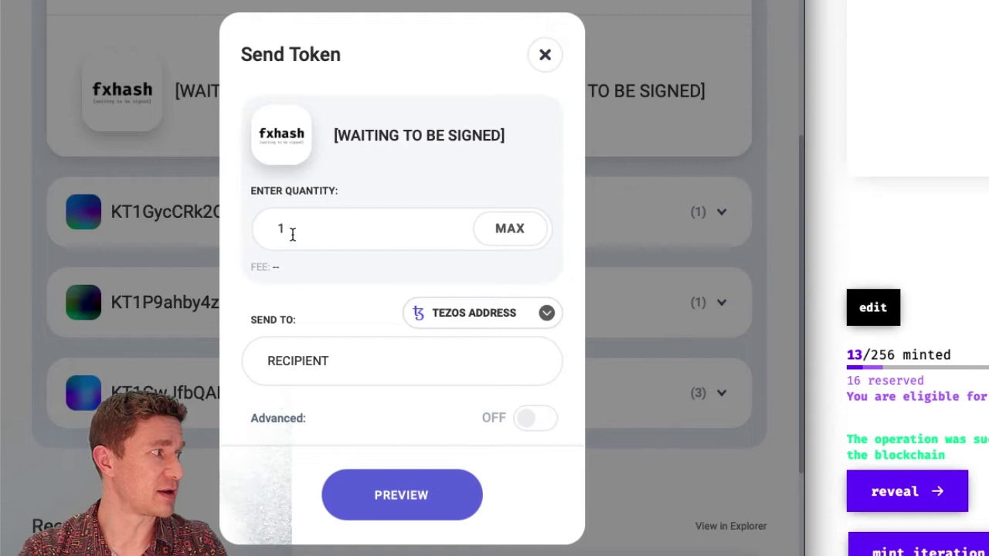
click(316, 364)
key(ctrl+v)
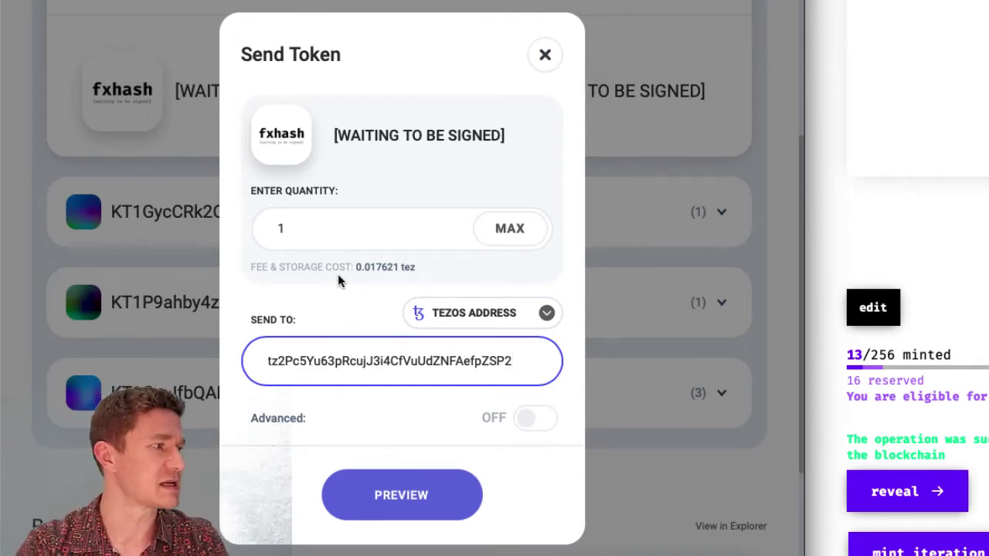
click(423, 481)
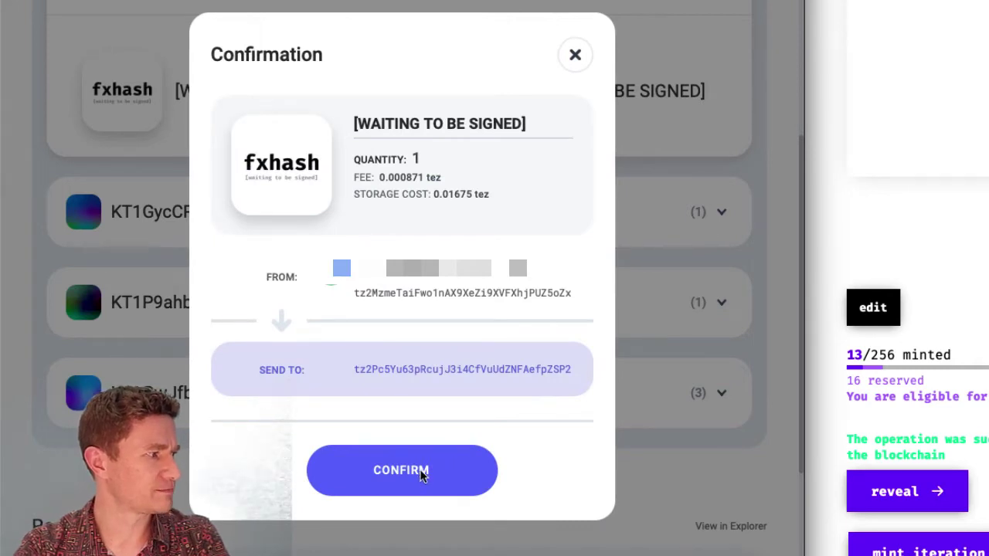
click(423, 476)
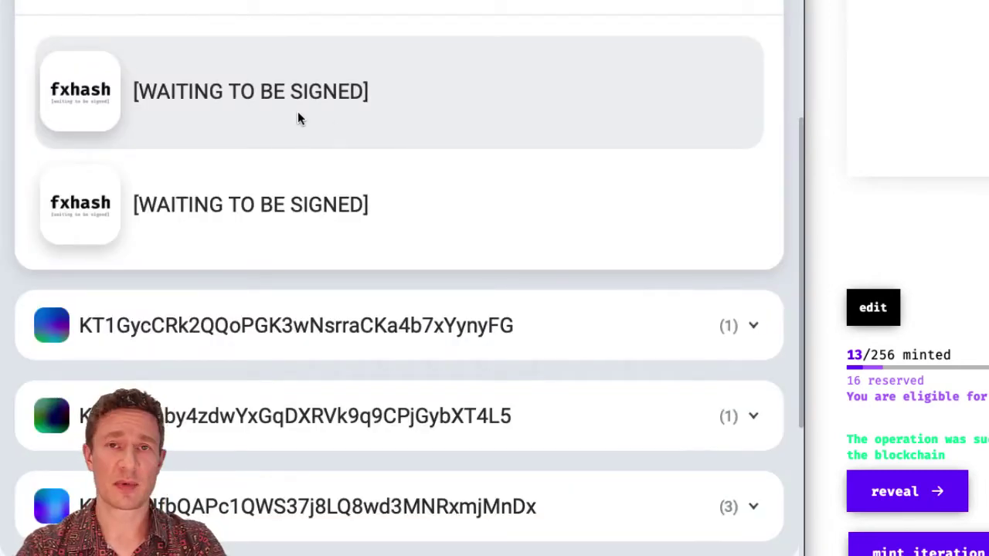
Scroll to Recent Activity until the outgoing token transfer shows Confirmed
scroll(265, 108, down, 1)
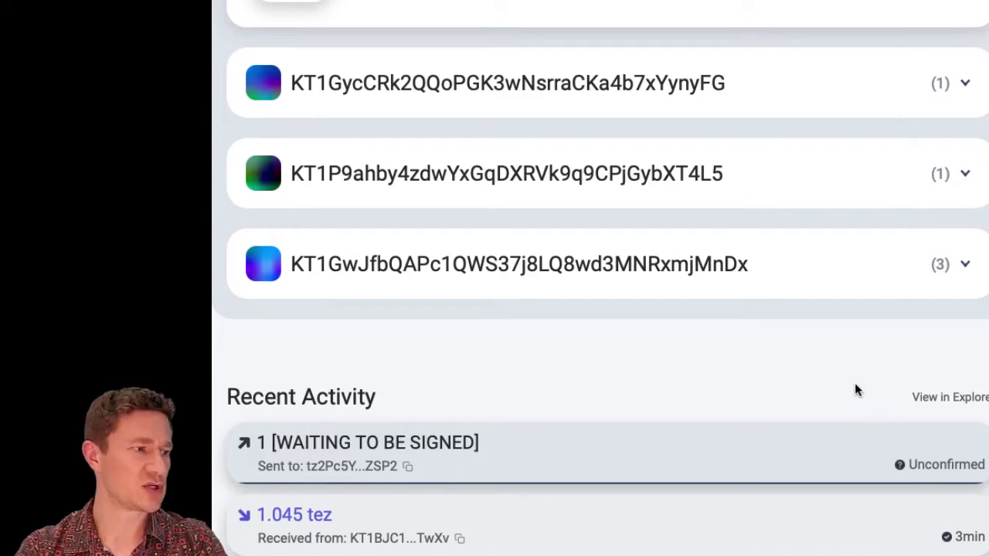
scroll(872, 401, down, 2)
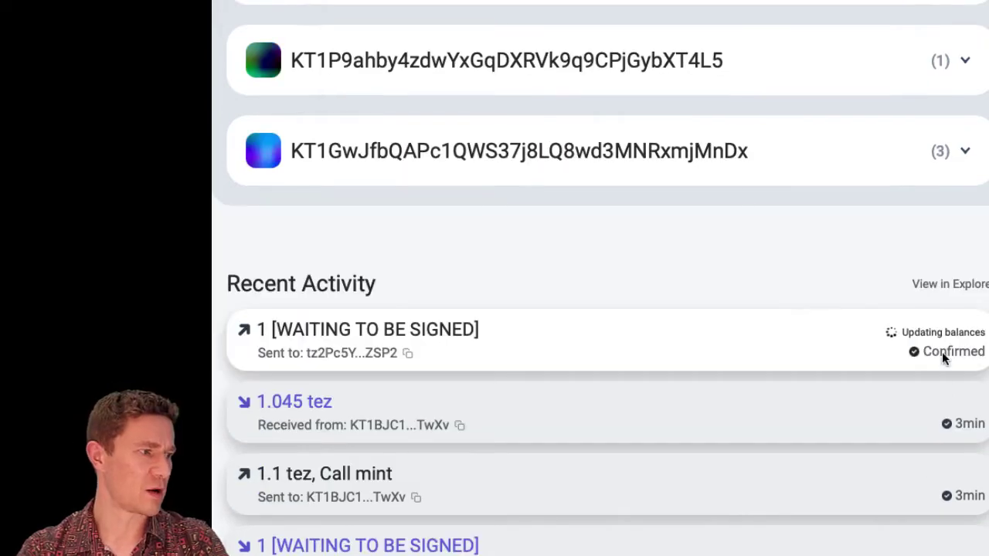
scroll(811, 247, up, 5)
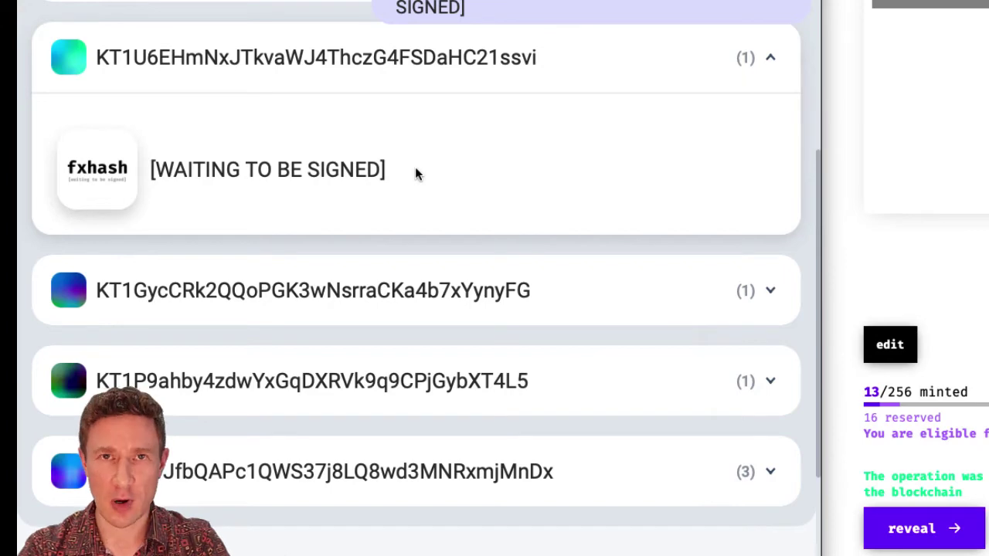
scroll(417, 279, down, 3)
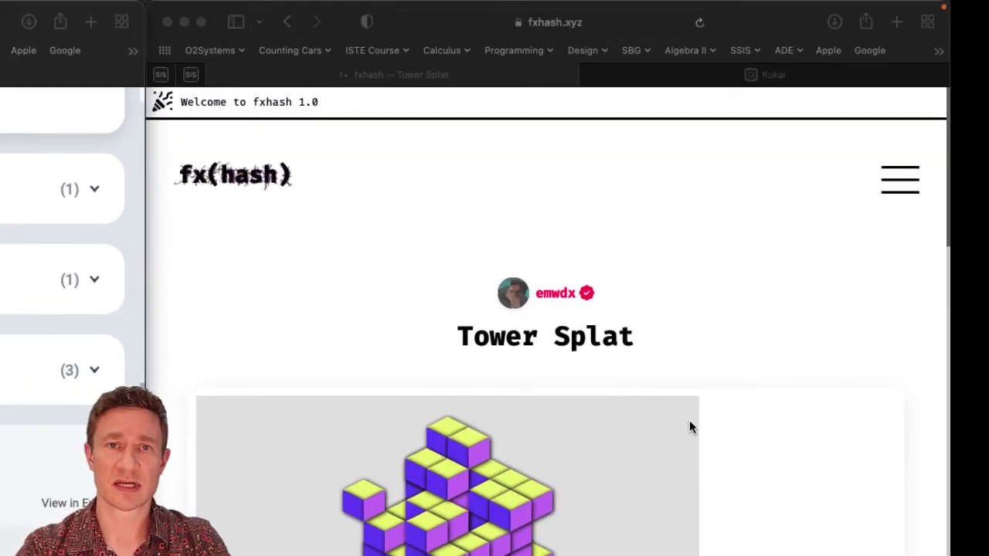
Scroll the Tower Splat page past the mint area to iterations #7 through #13
scroll(771, 526, down, 10)
scroll(770, 527, down, 5)
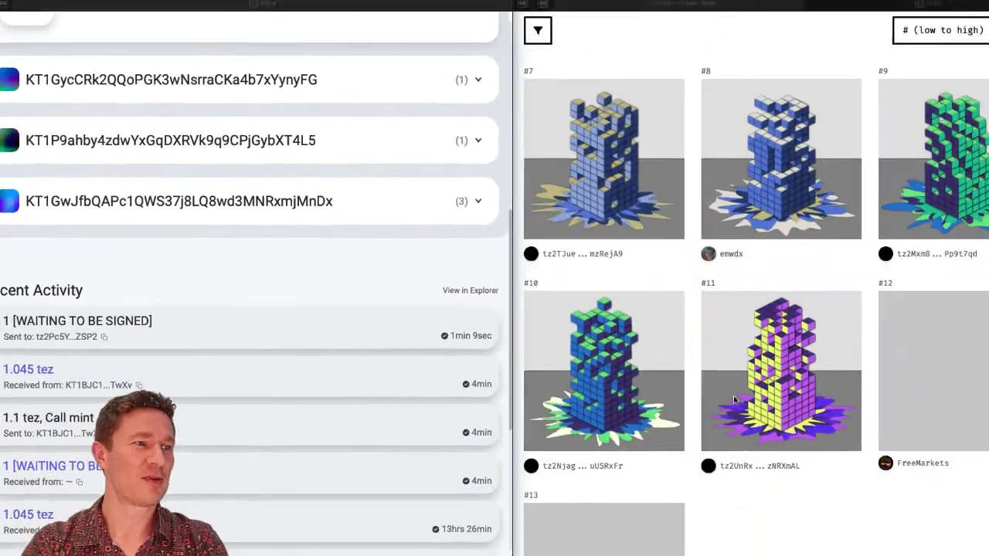
scroll(683, 402, down, 5)
scroll(683, 403, down, 1)
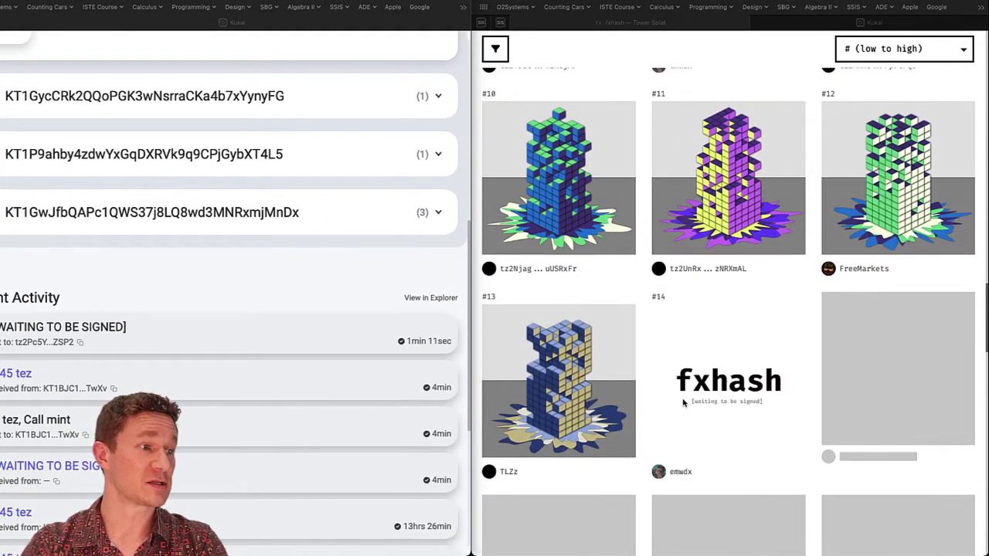
scroll(683, 403, up, 7)
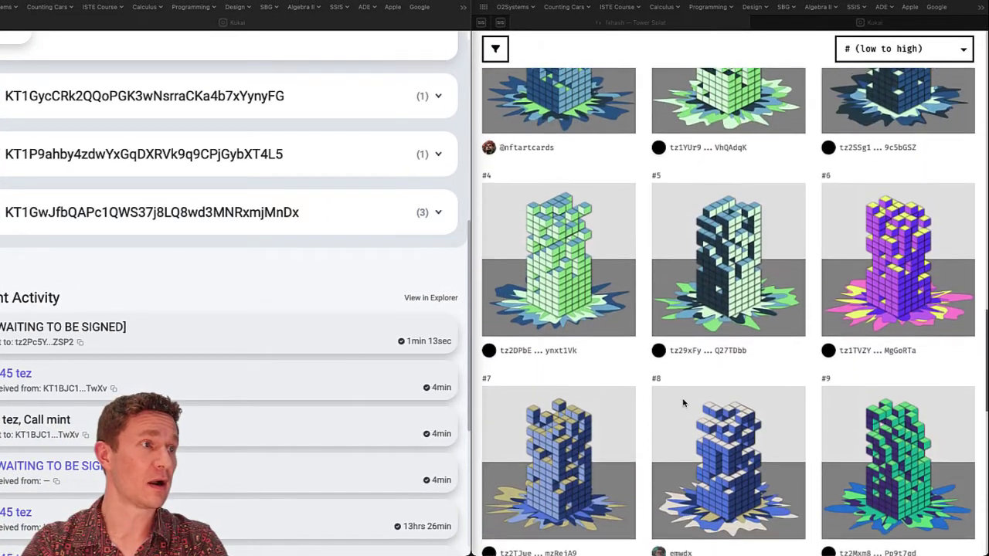
scroll(683, 403, up, 2)
scroll(683, 403, down, 2)
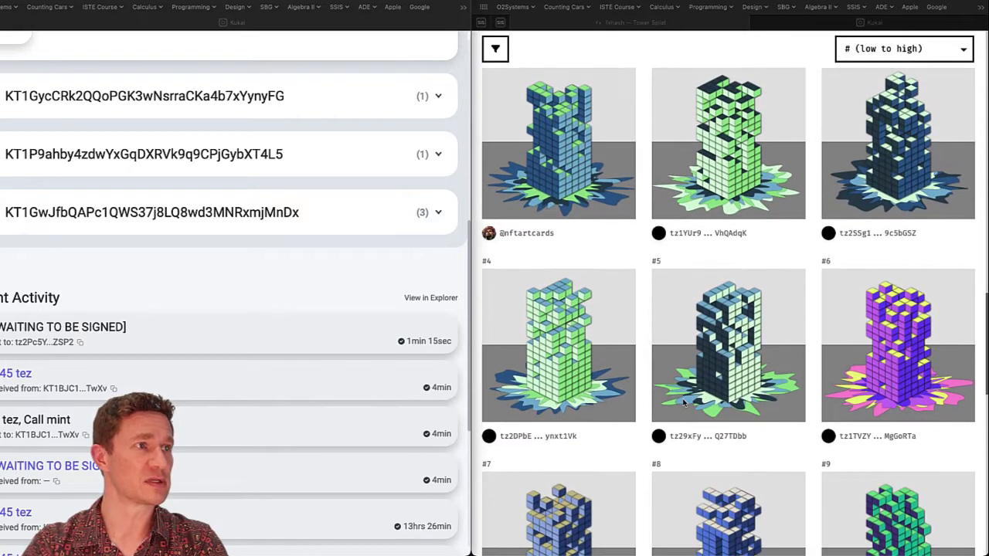
scroll(474, 321, up, 1)
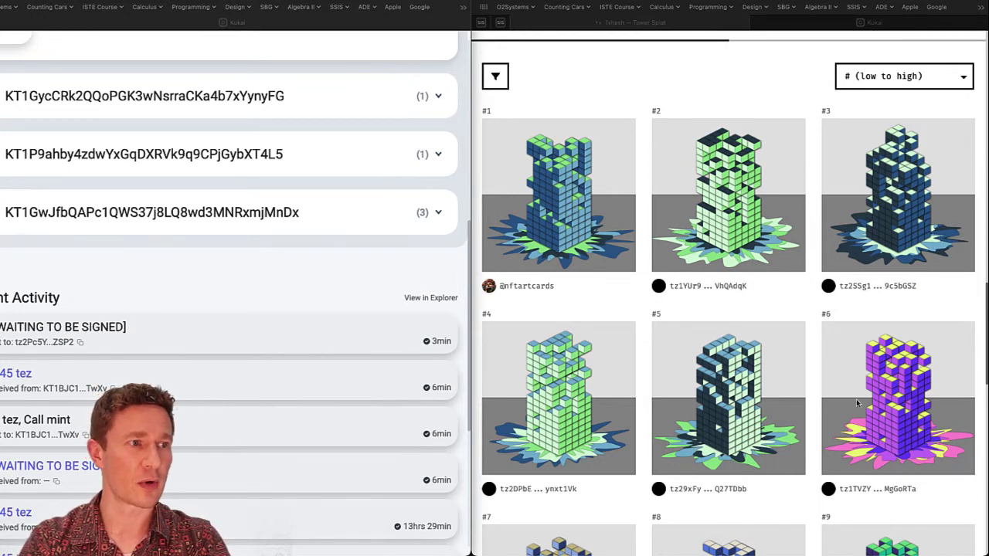
scroll(857, 403, down, 3)
scroll(773, 405, down, 2)
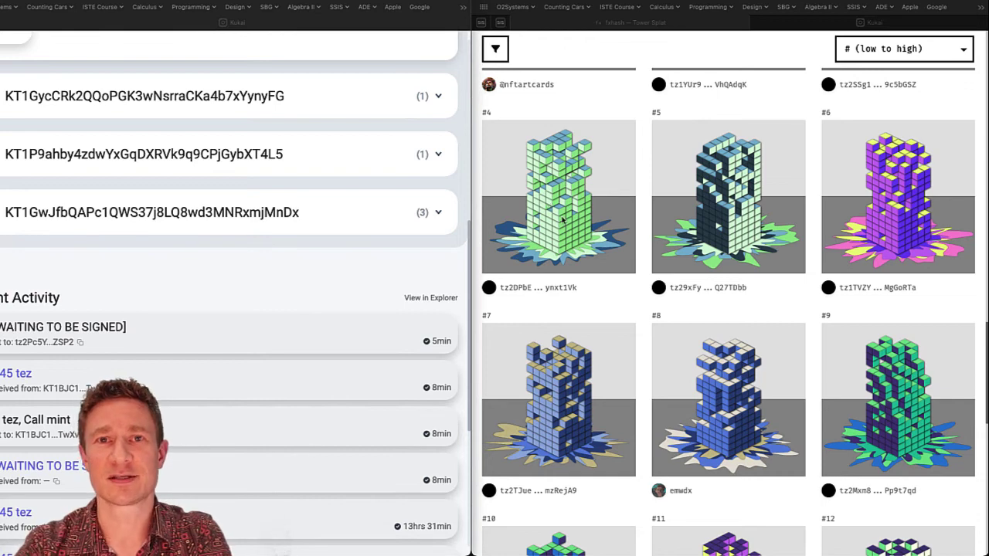
right_click(562, 218)
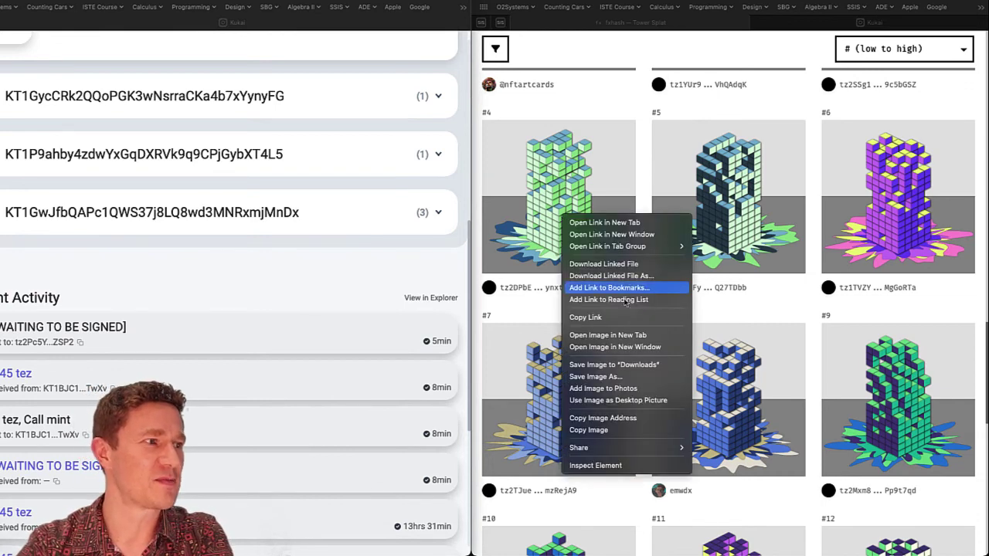
click(510, 310)
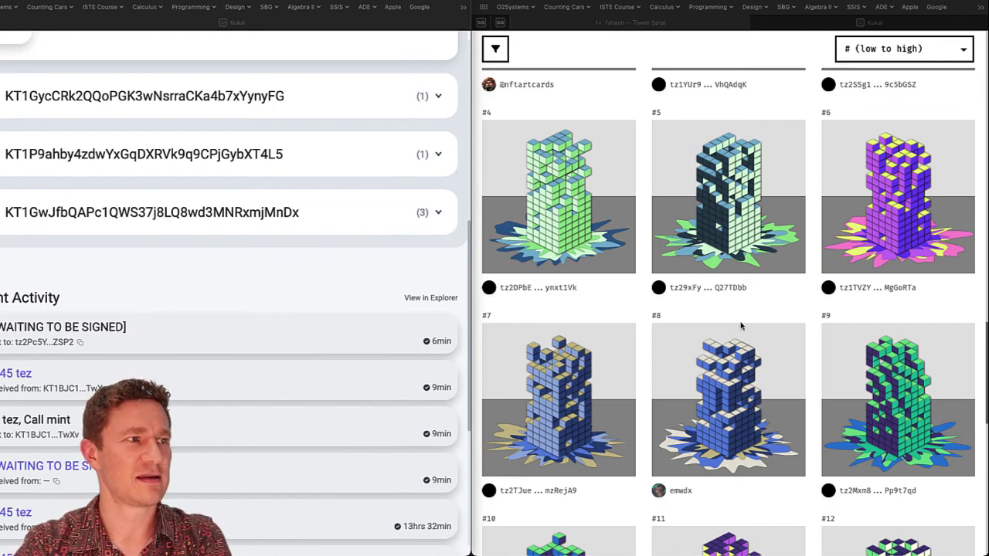
Scroll down to iterations #13–#14, then back up to the 13/256 minted count
scroll(741, 327, down, 4)
scroll(740, 327, down, 1)
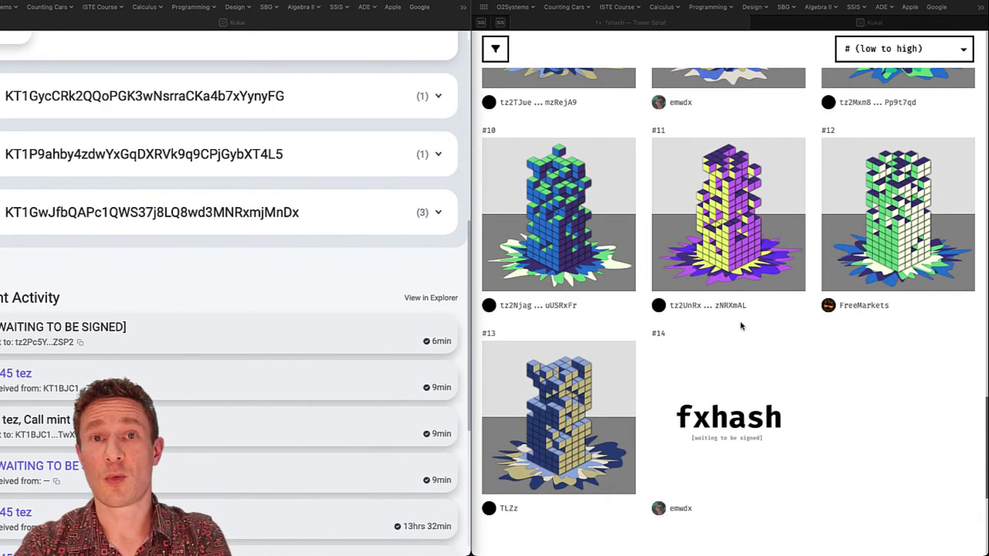
scroll(740, 328, up, 15)
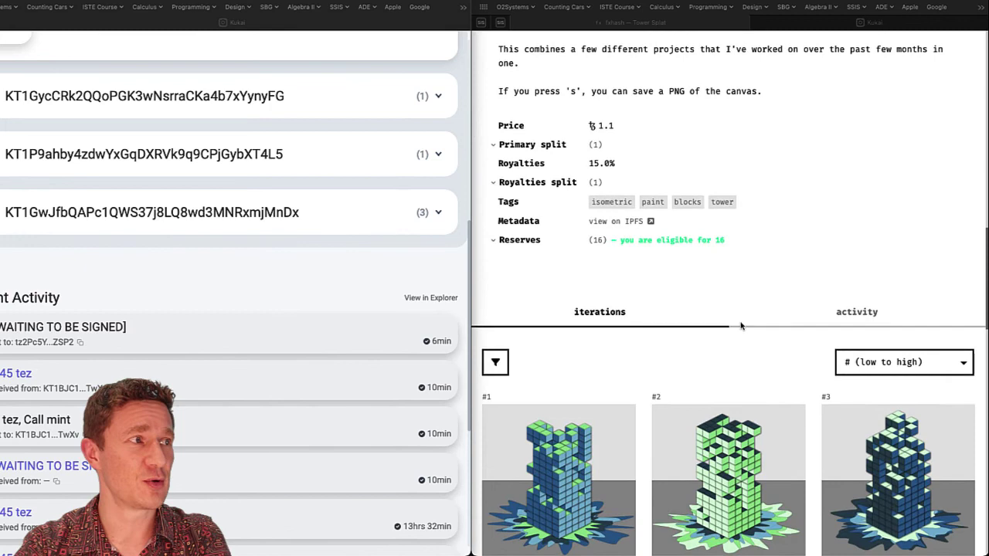